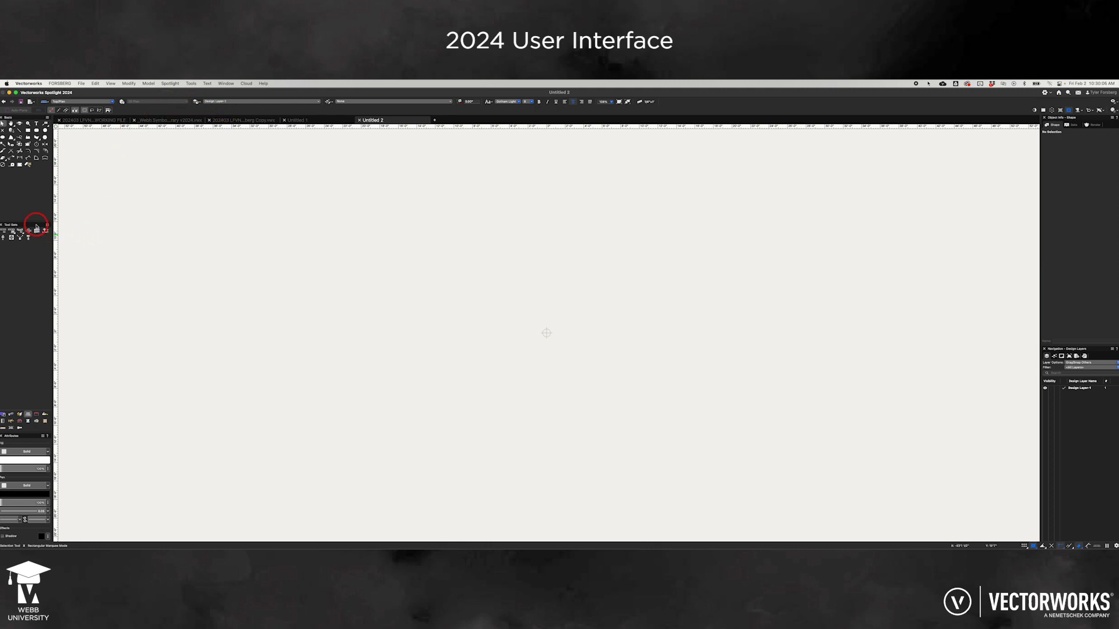
Display the View Bar in regular mode.
click(11, 231)
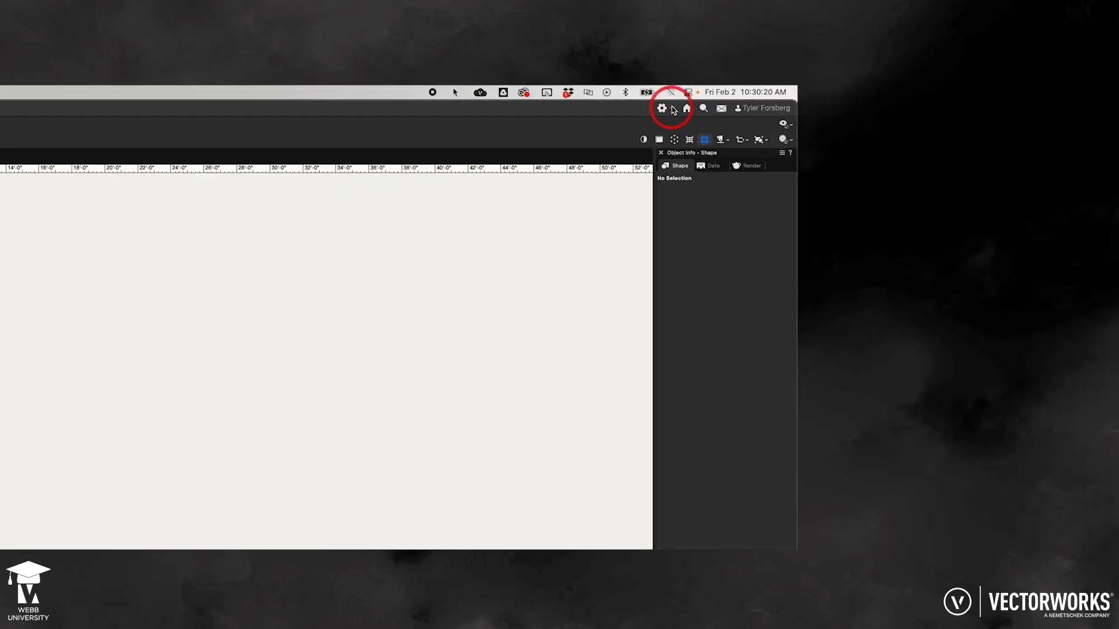
click(568, 114)
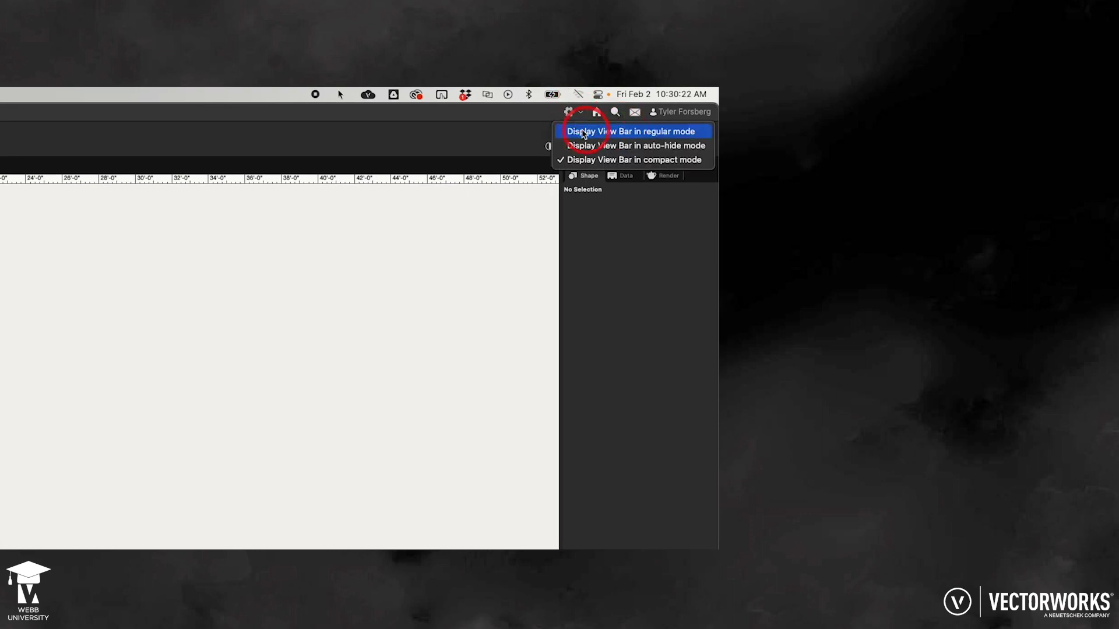
click(576, 131)
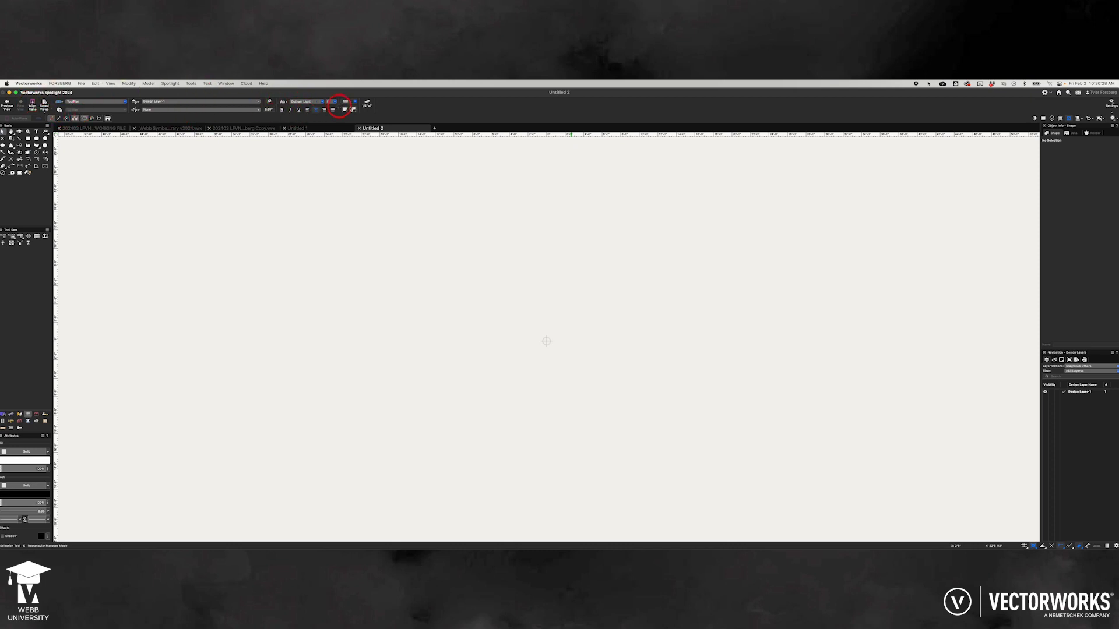
Switch the View Bar to auto-hide mode and return it to compact mode.
click(1046, 93)
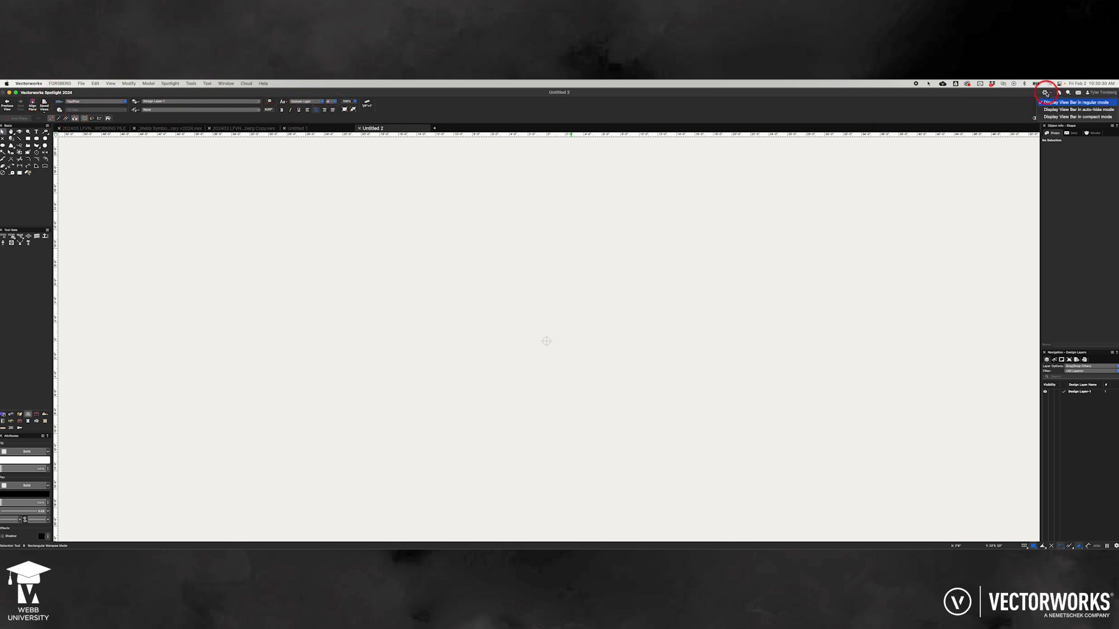
click(1075, 117)
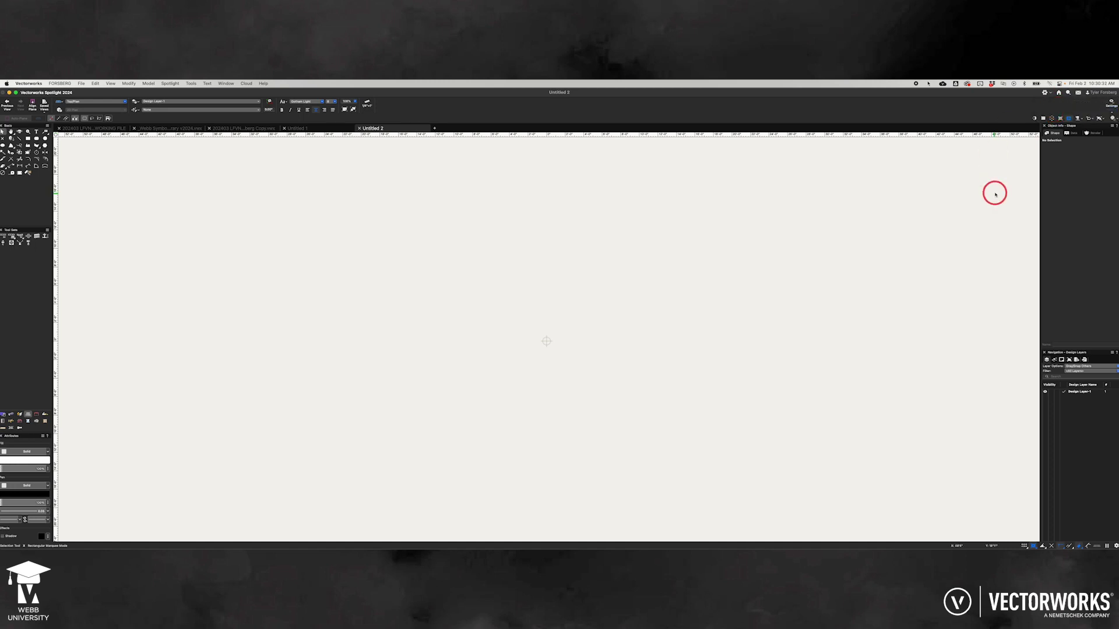
mouse_move(1001, 102)
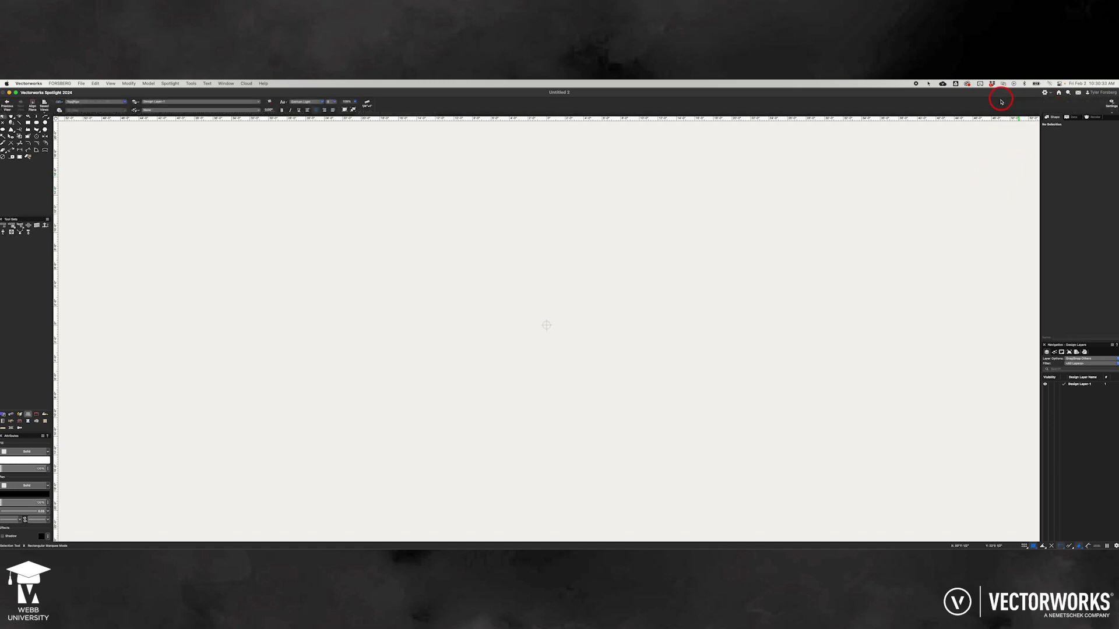
click(1046, 93)
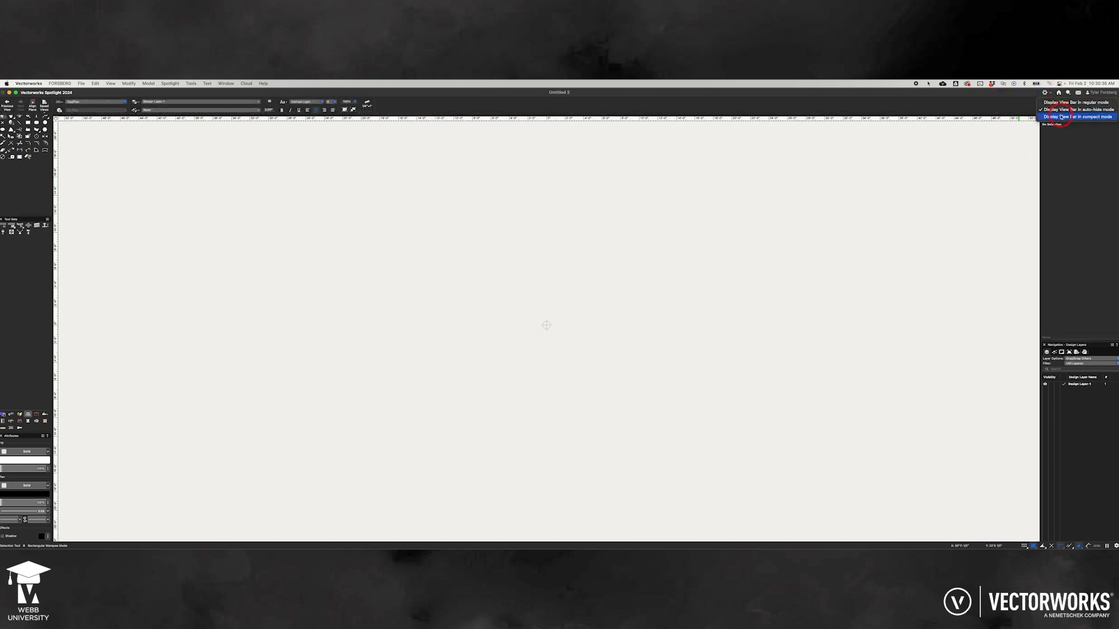
click(1060, 117)
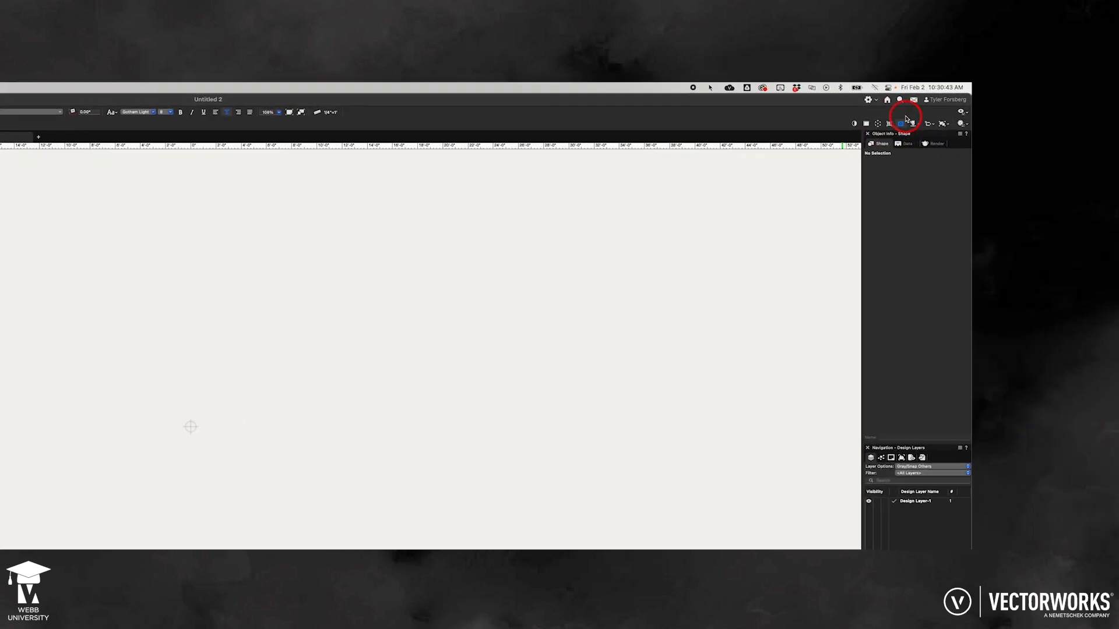
Toggle the Visualization and Snapping groups on and off in the View Bar settings.
click(962, 112)
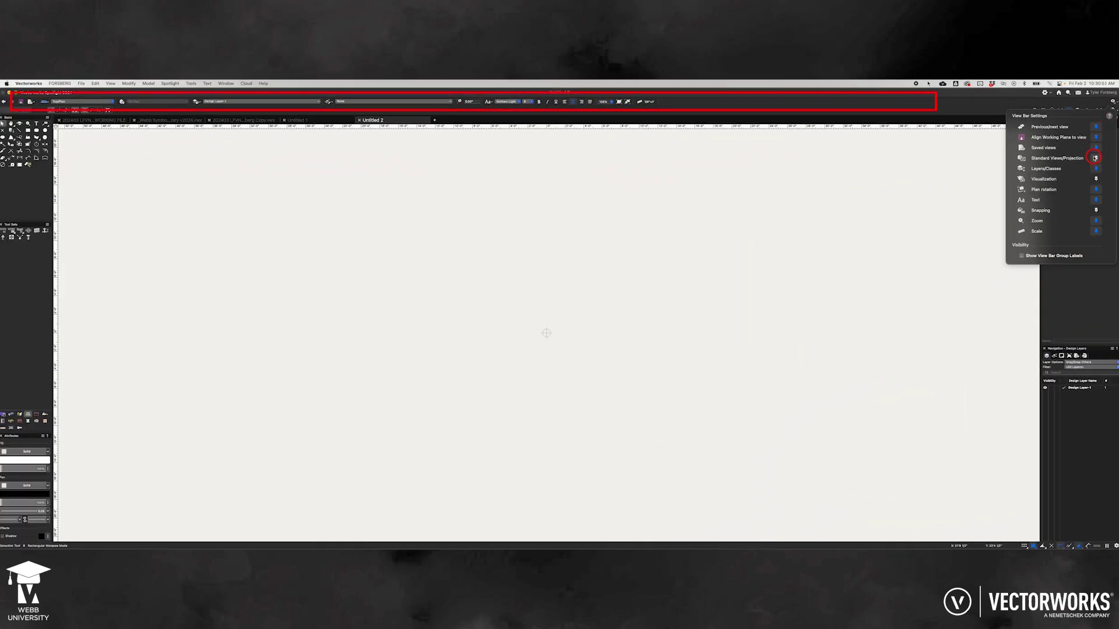
click(1096, 180)
click(1096, 180)
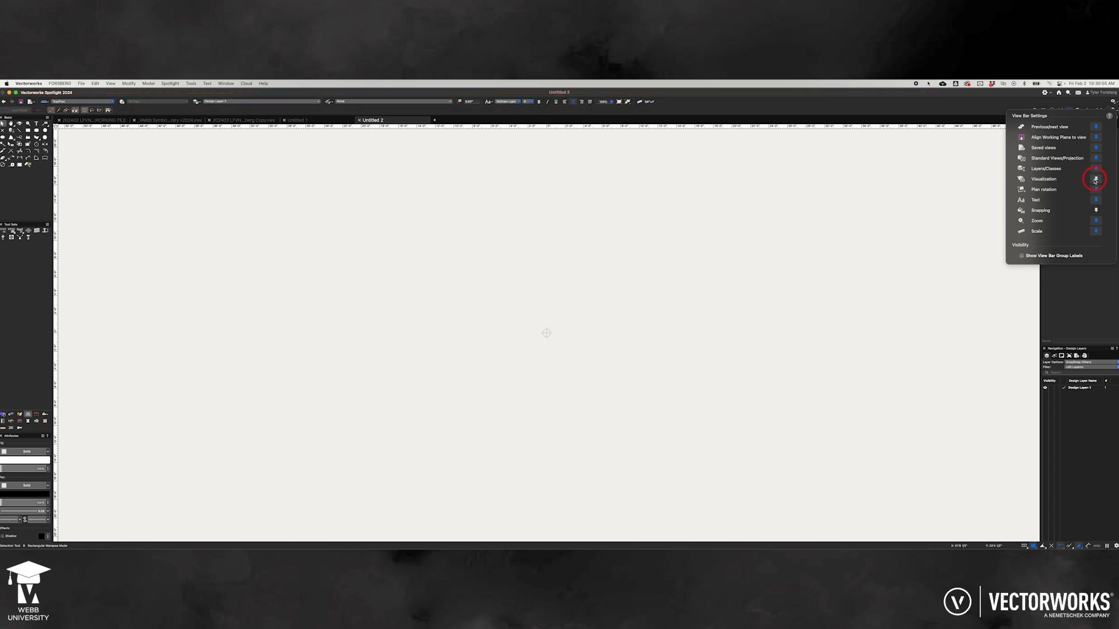
click(1095, 210)
click(1095, 210)
click(1113, 101)
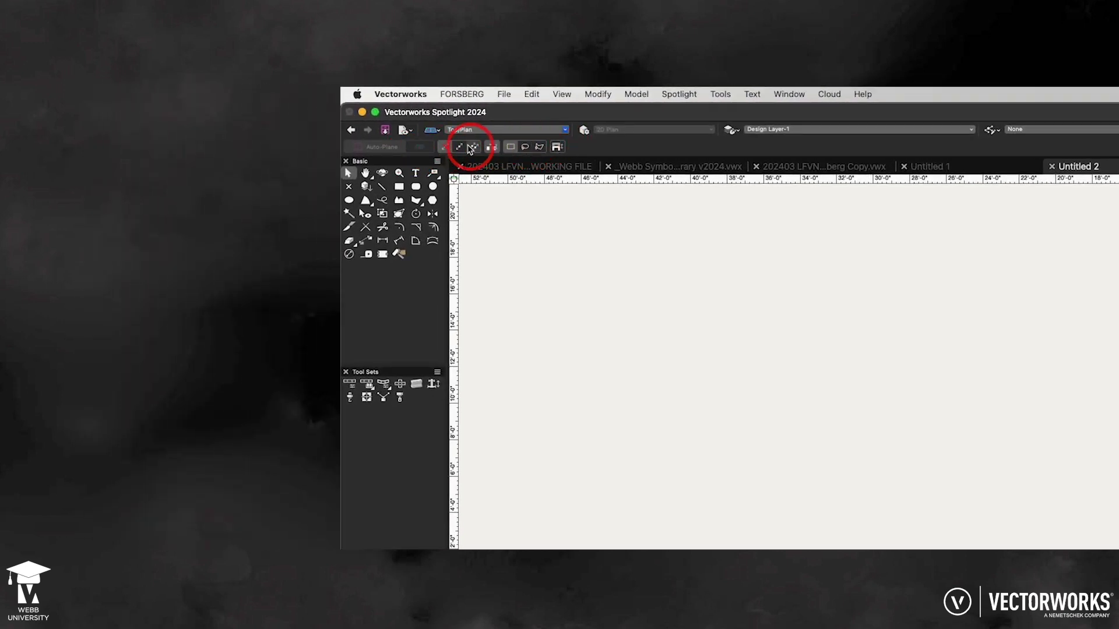
Activate the Rectangle tool and the Trim tool to compare the modes each one offers.
click(400, 188)
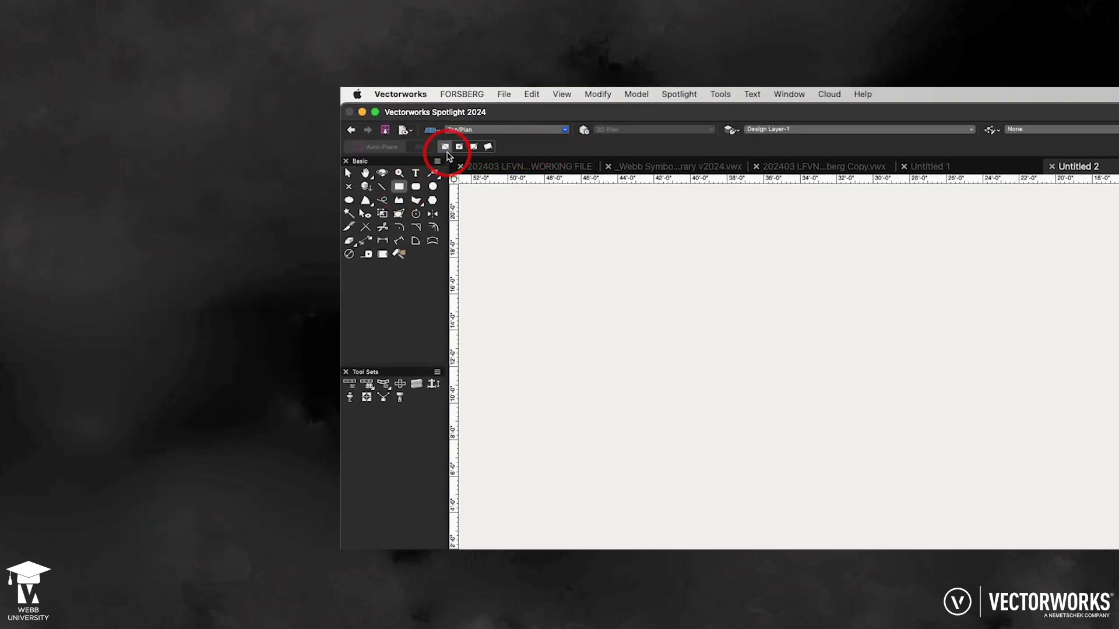
click(382, 227)
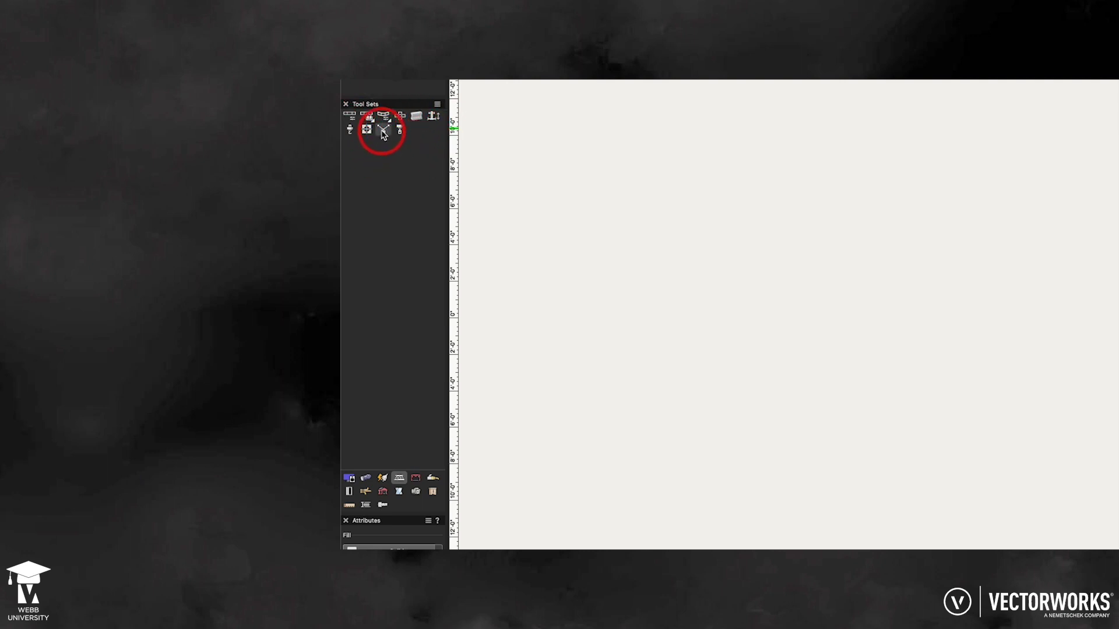
Display the tools in the Tool Sets palette as icons and text.
click(438, 105)
mouse_move(488, 110)
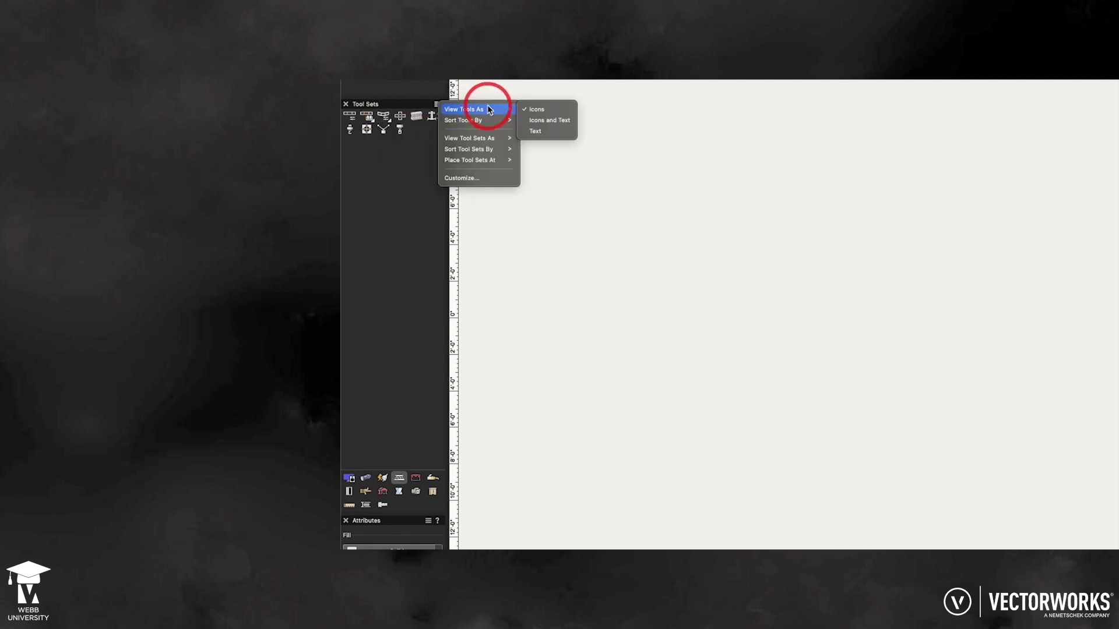
click(544, 120)
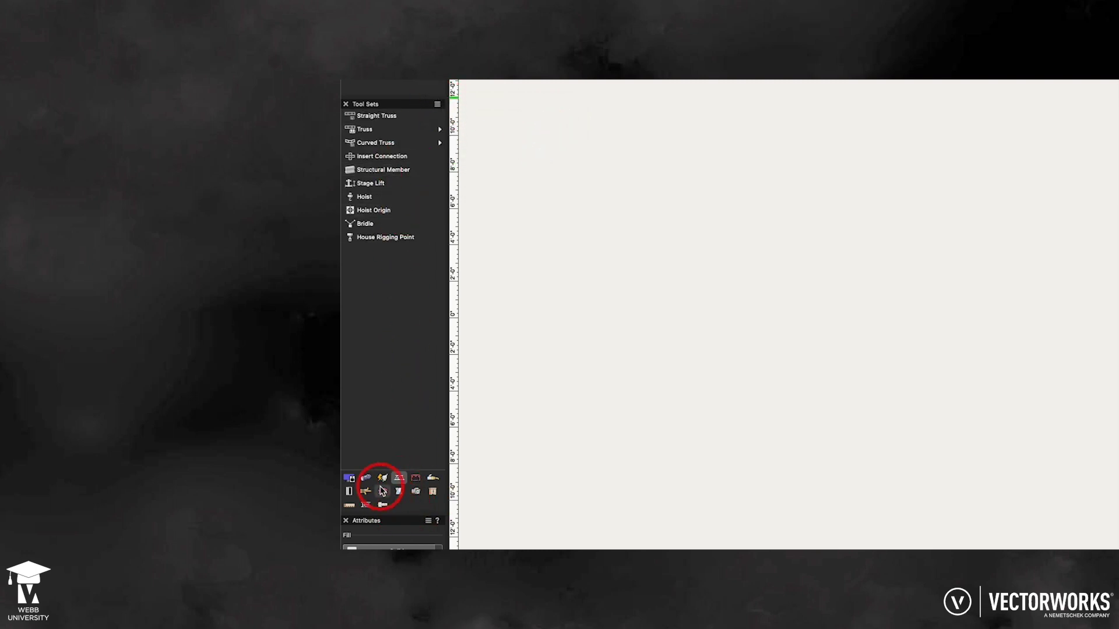
Display the list of tool sets as icons and text and return it to icons only.
click(437, 105)
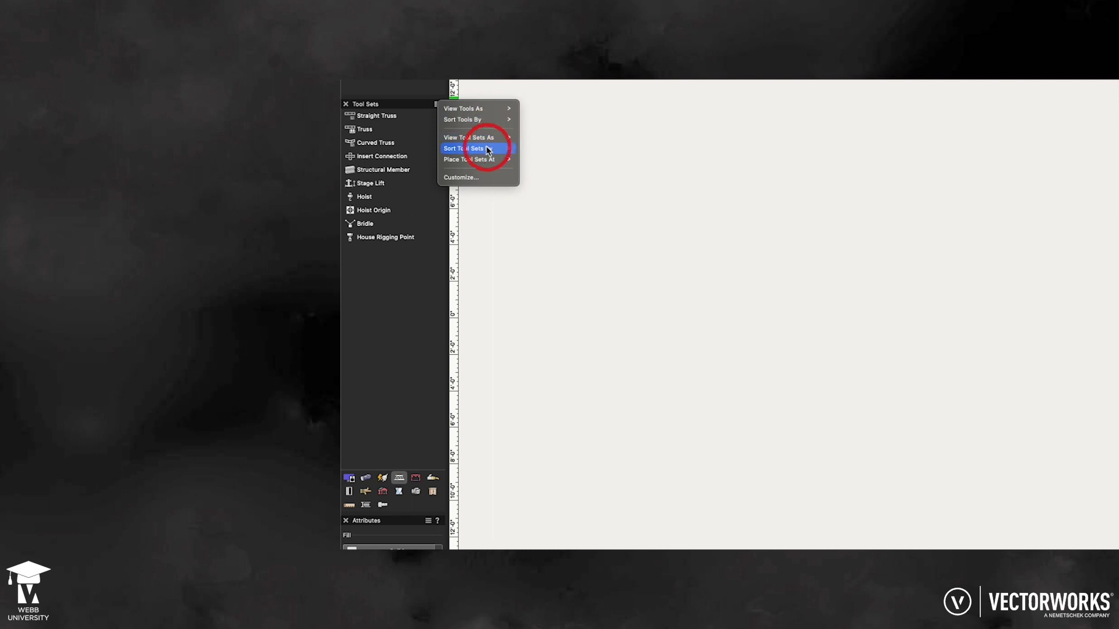
mouse_move(492, 138)
click(527, 148)
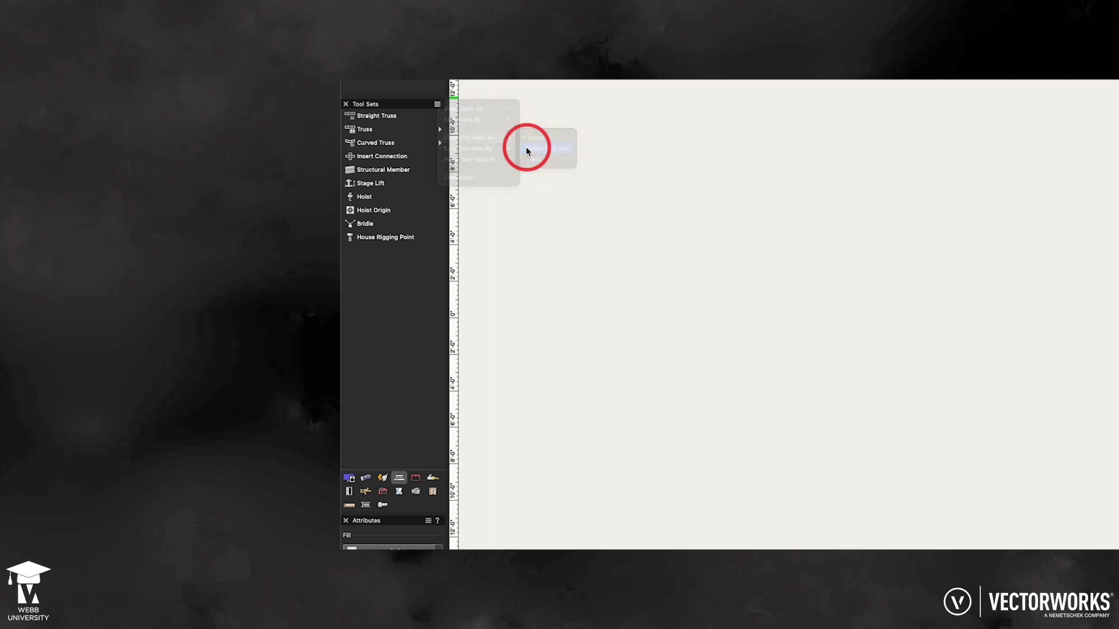
click(437, 105)
mouse_move(490, 149)
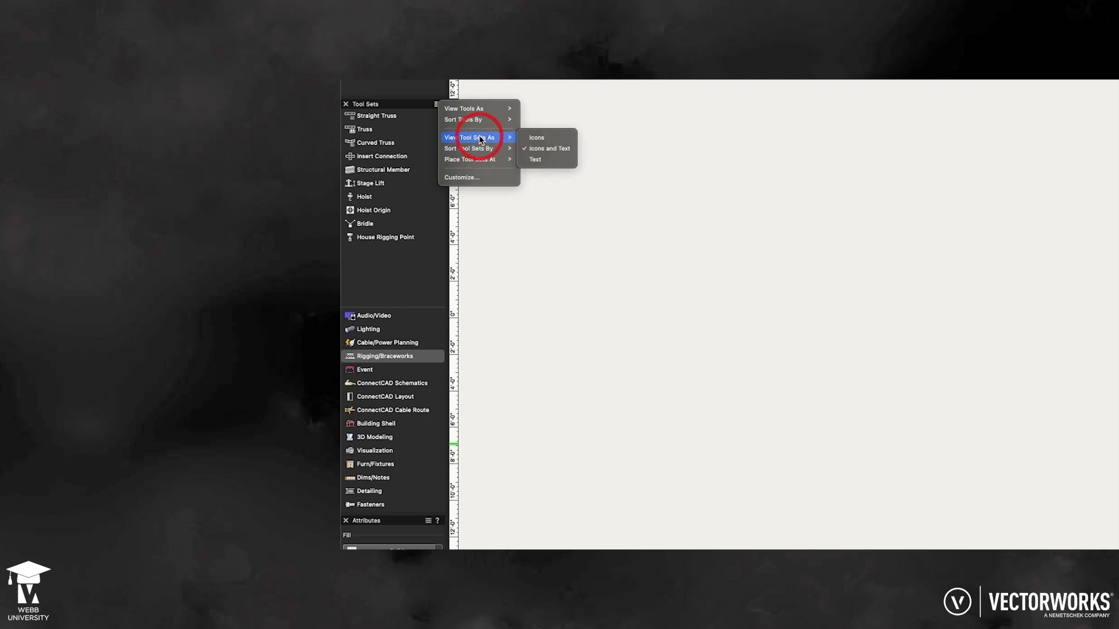
click(529, 137)
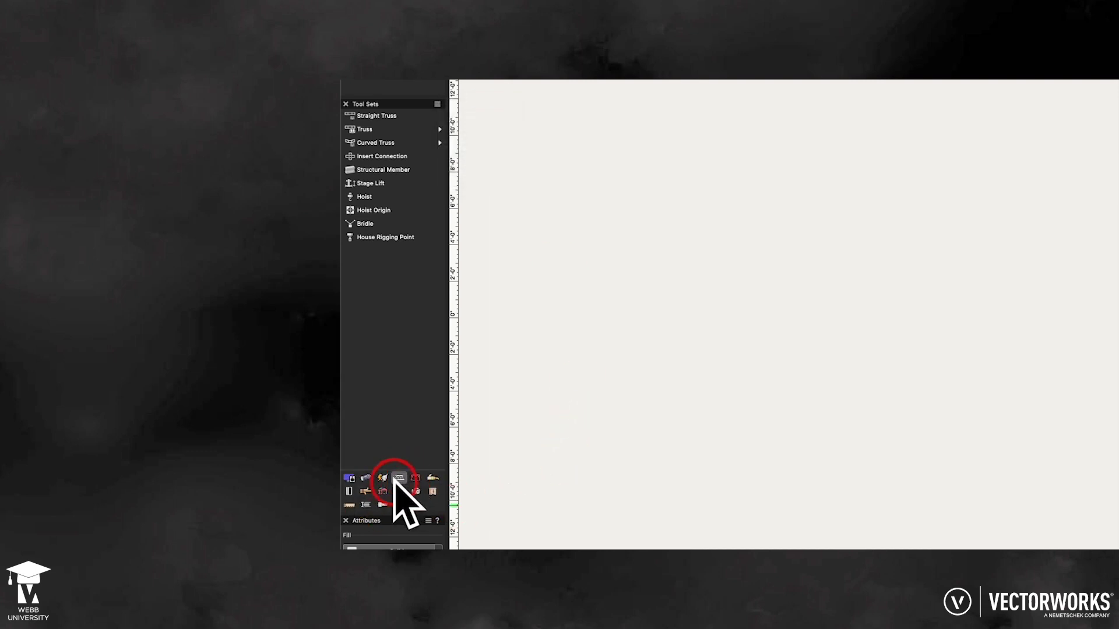
Display the Basic palette's tools as icons and text and return them to icons only.
click(387, 223)
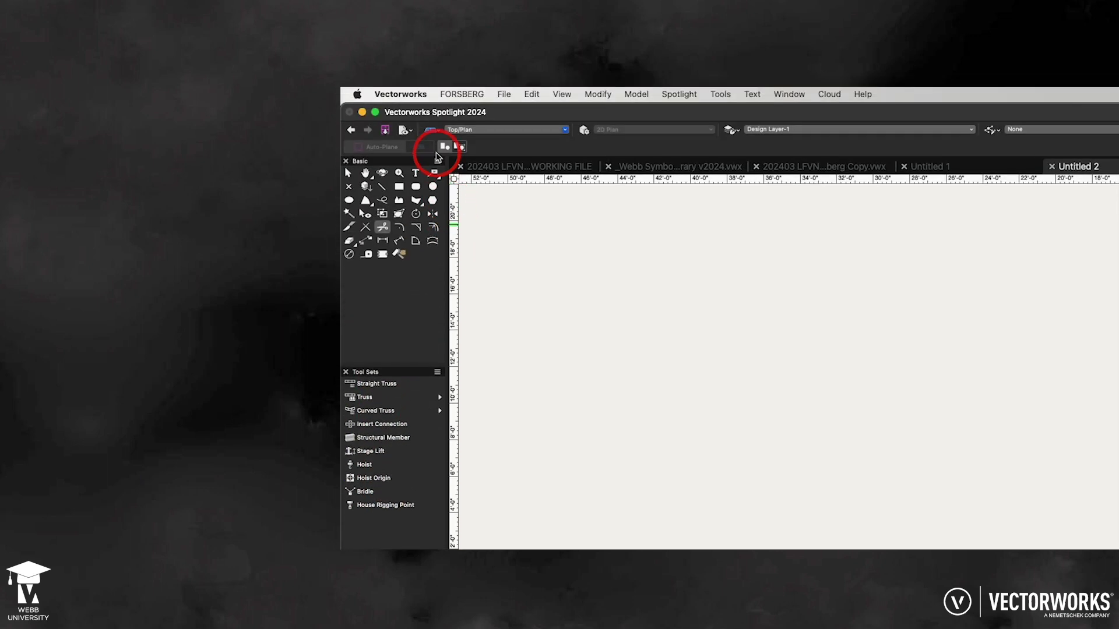
click(437, 161)
mouse_move(472, 168)
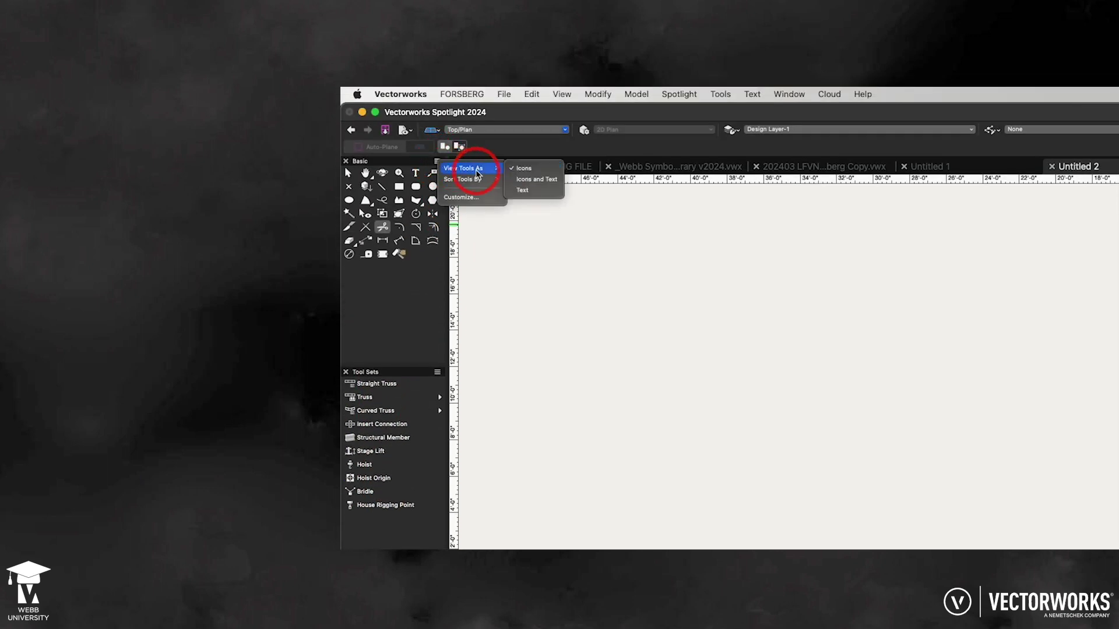
click(520, 179)
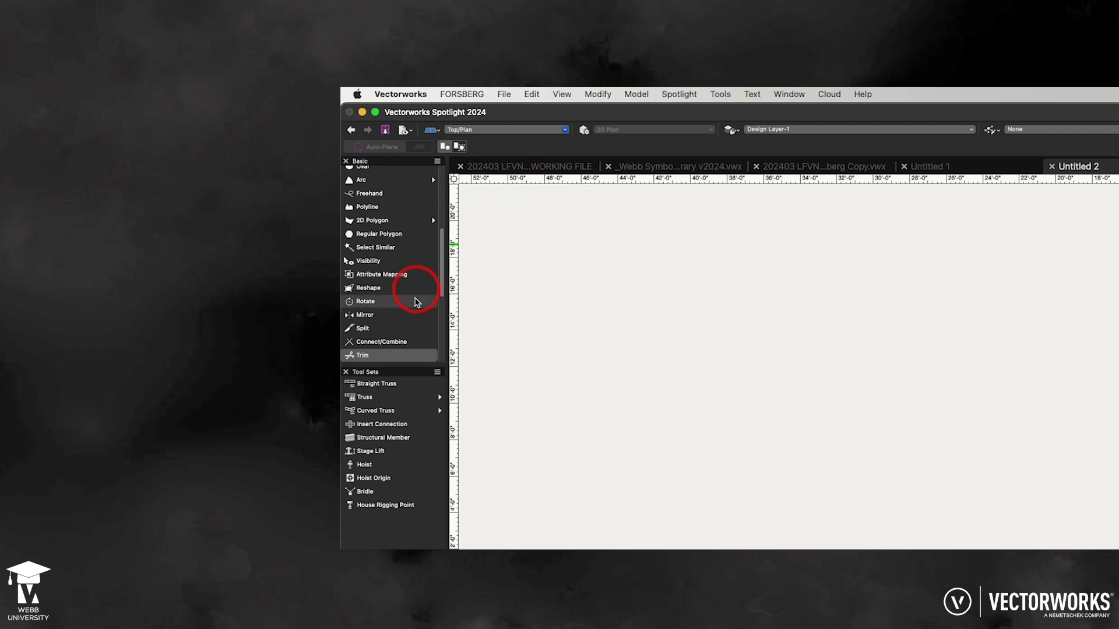
click(437, 162)
mouse_move(472, 166)
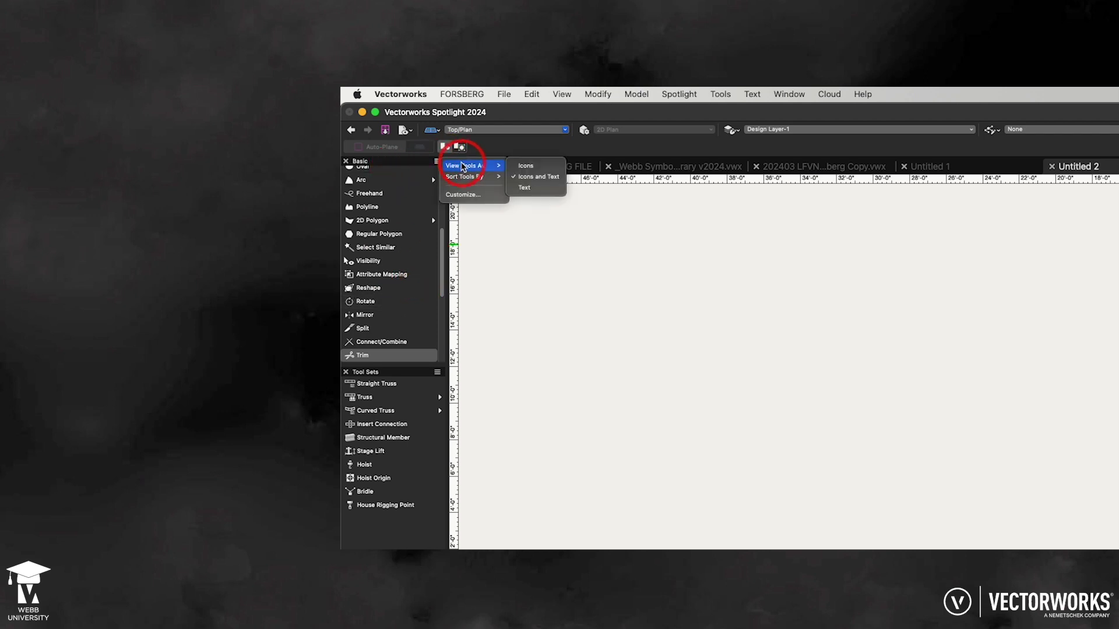
click(518, 167)
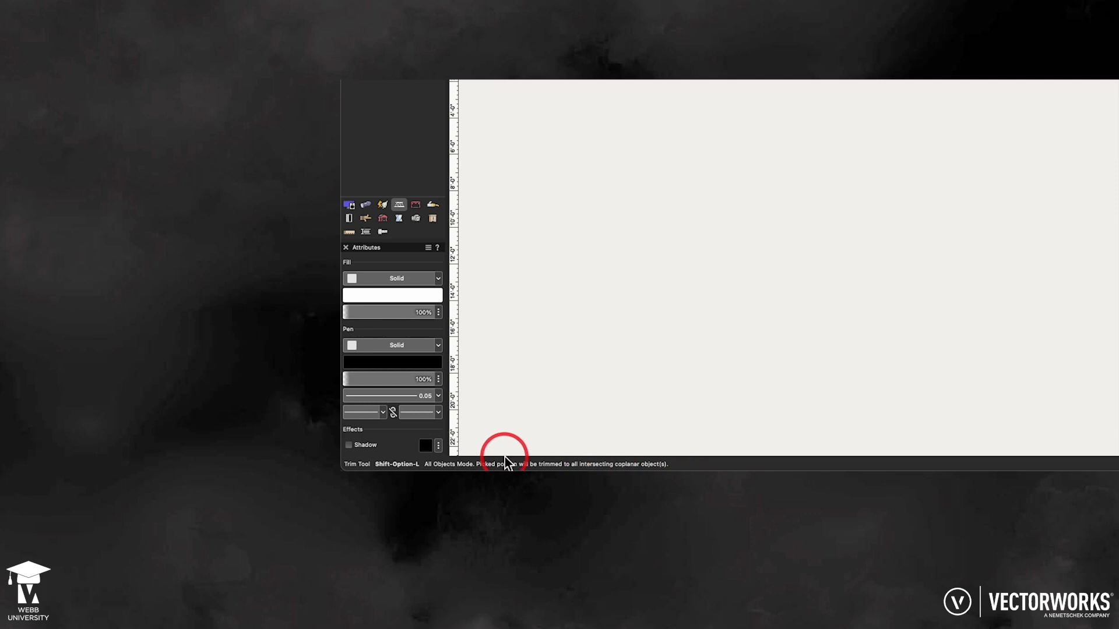
Activate the Connect/Combine, Rectangle and Regular Polygon tools to compare their mode hints and shortcuts.
click(10, 152)
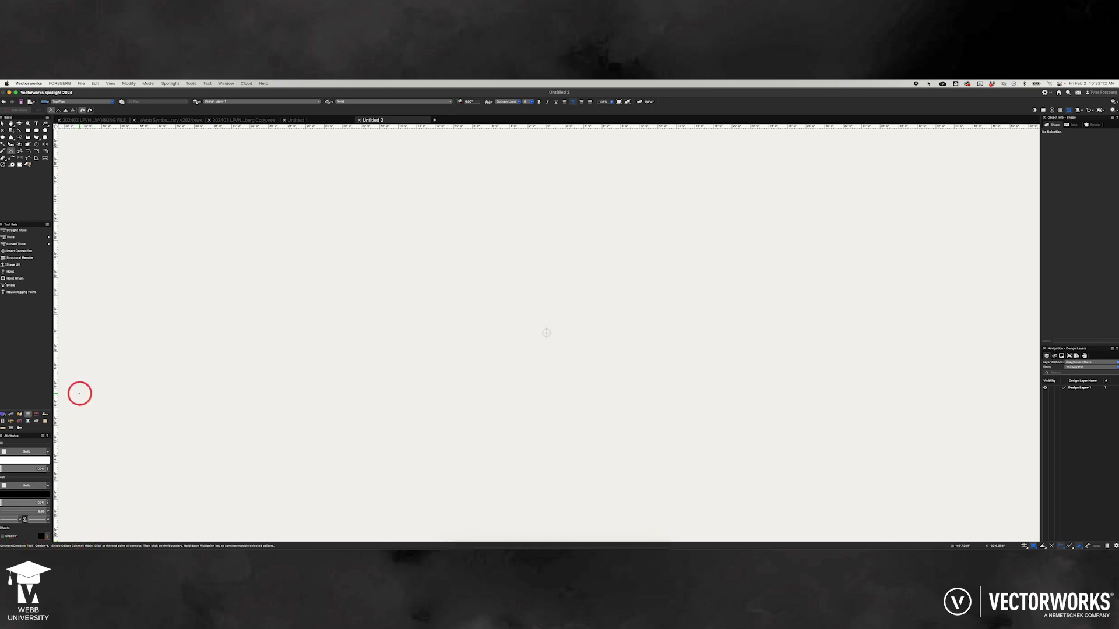
click(27, 131)
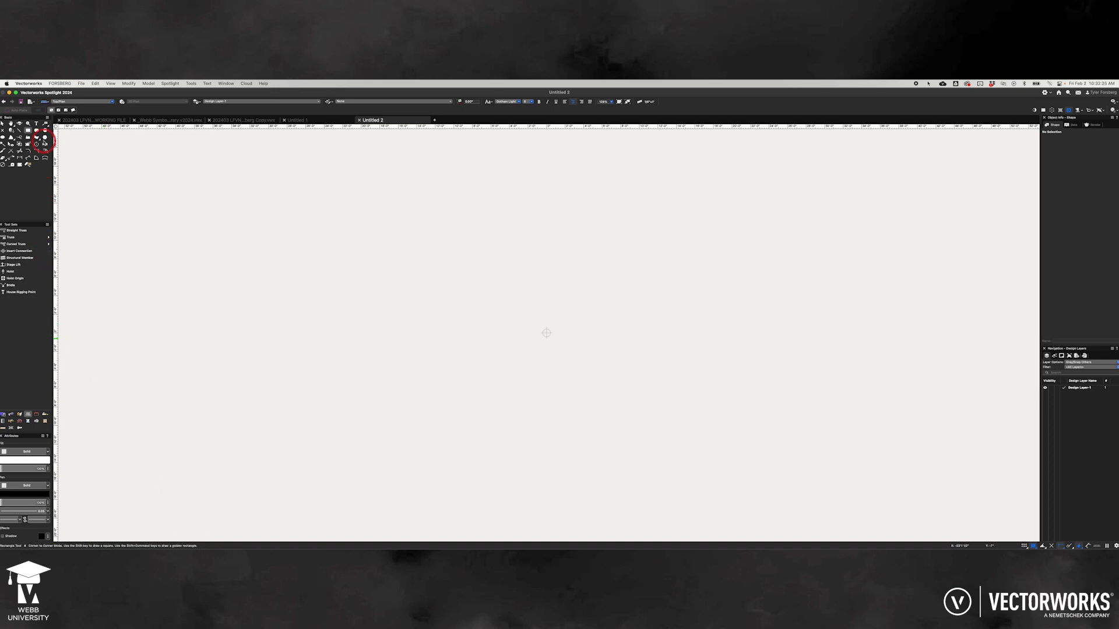
click(45, 137)
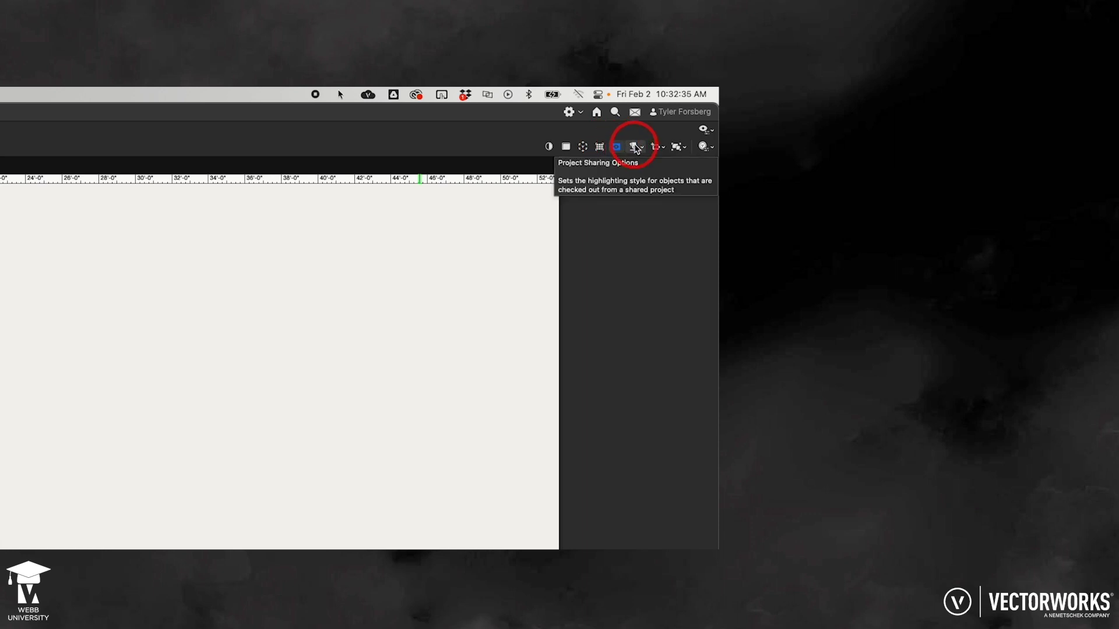
Review the Quick Preferences and turn off Show Other Objects While in Edit Modes.
click(703, 147)
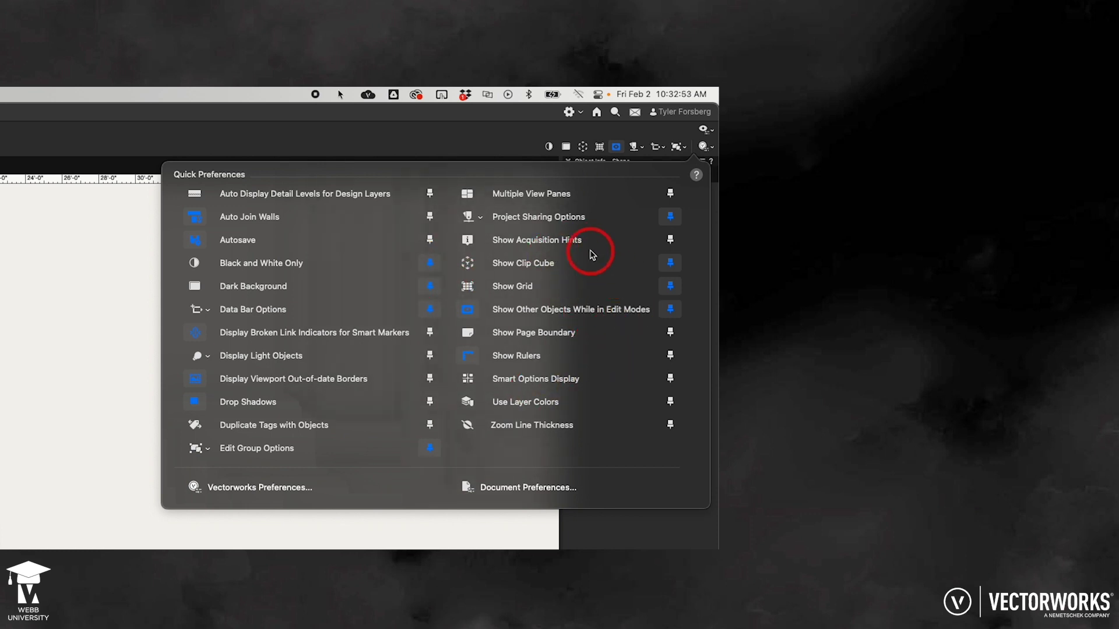
click(620, 149)
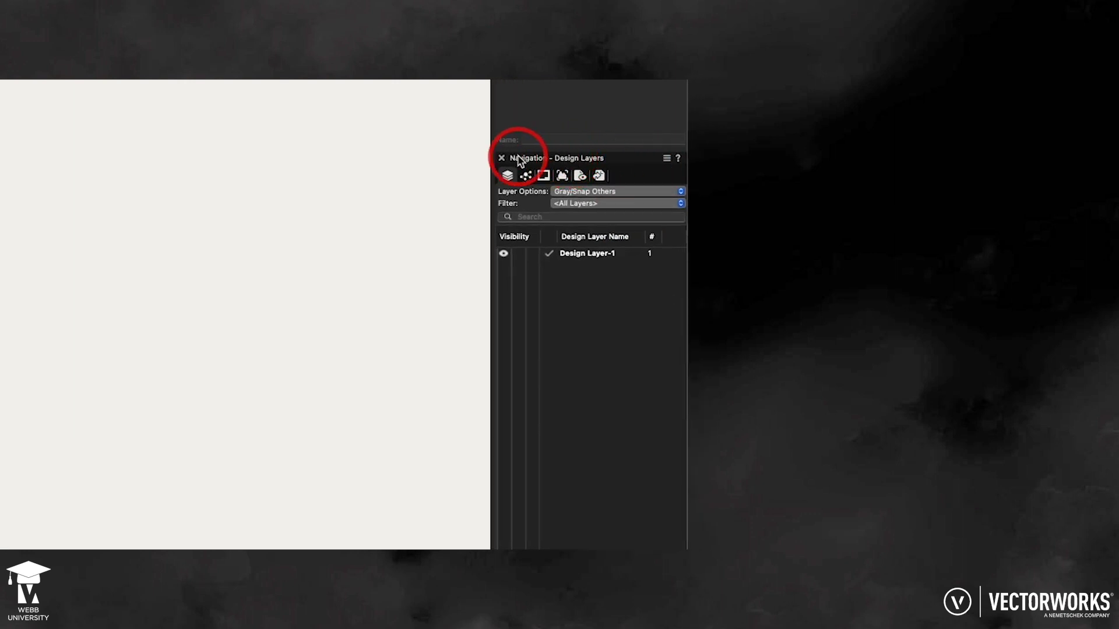
Unlock the Navigation palette's tabs and move the Classes tab ahead of Design Layers.
click(667, 158)
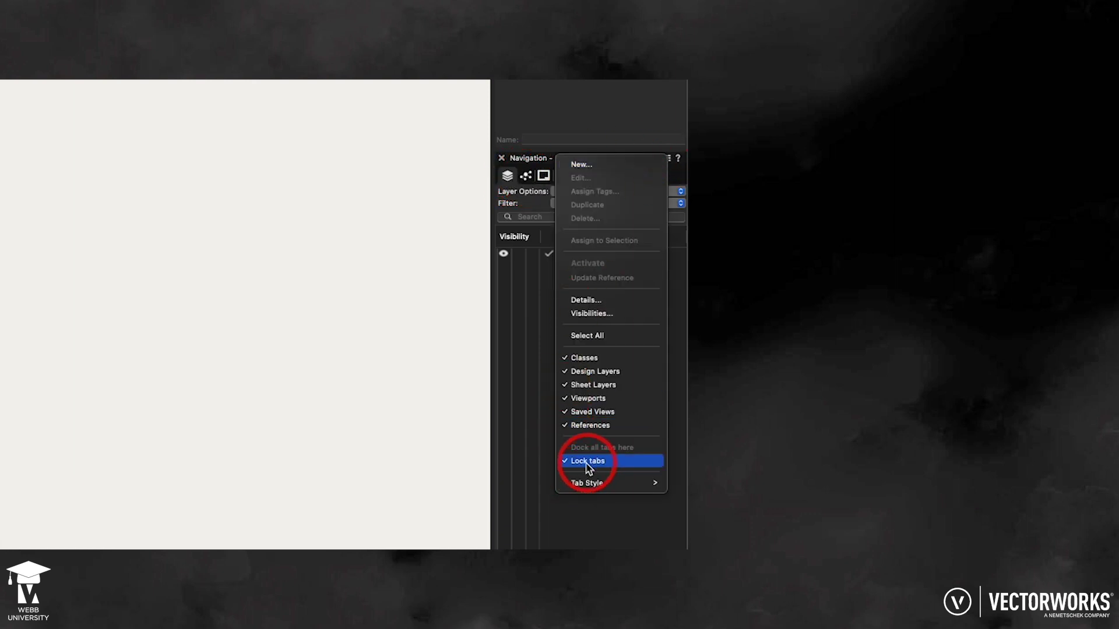
click(569, 461)
click(521, 176)
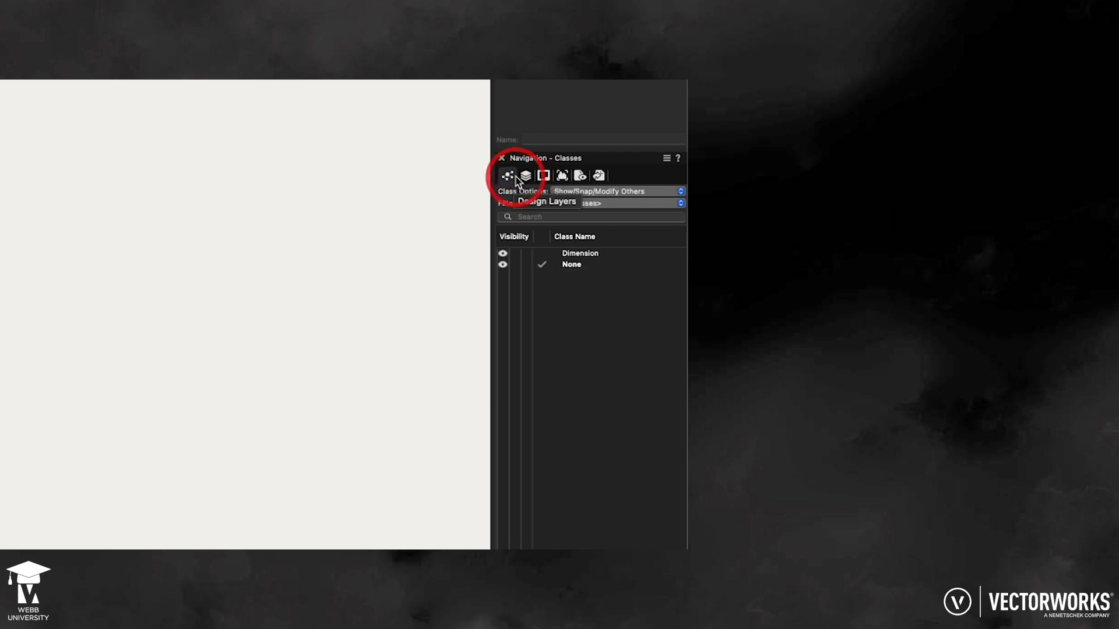
Rearrange the Classes and Design Layers tabs so Design Layers comes first, and lock the Navigation palette's tabs.
click(526, 176)
click(526, 177)
click(526, 175)
click(511, 176)
click(526, 176)
click(526, 176)
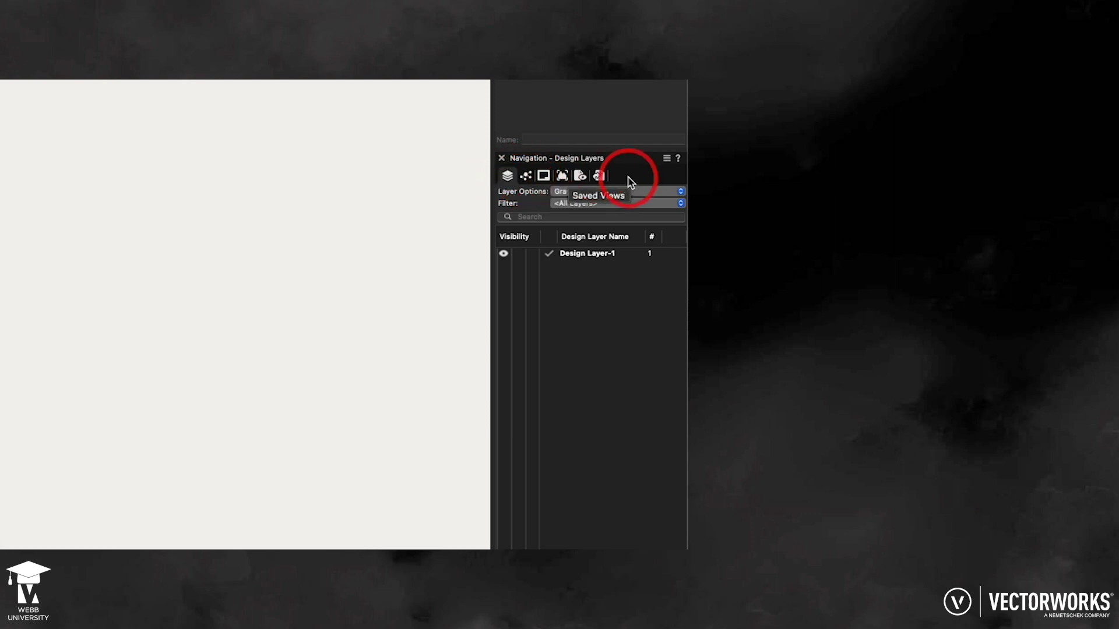
click(666, 159)
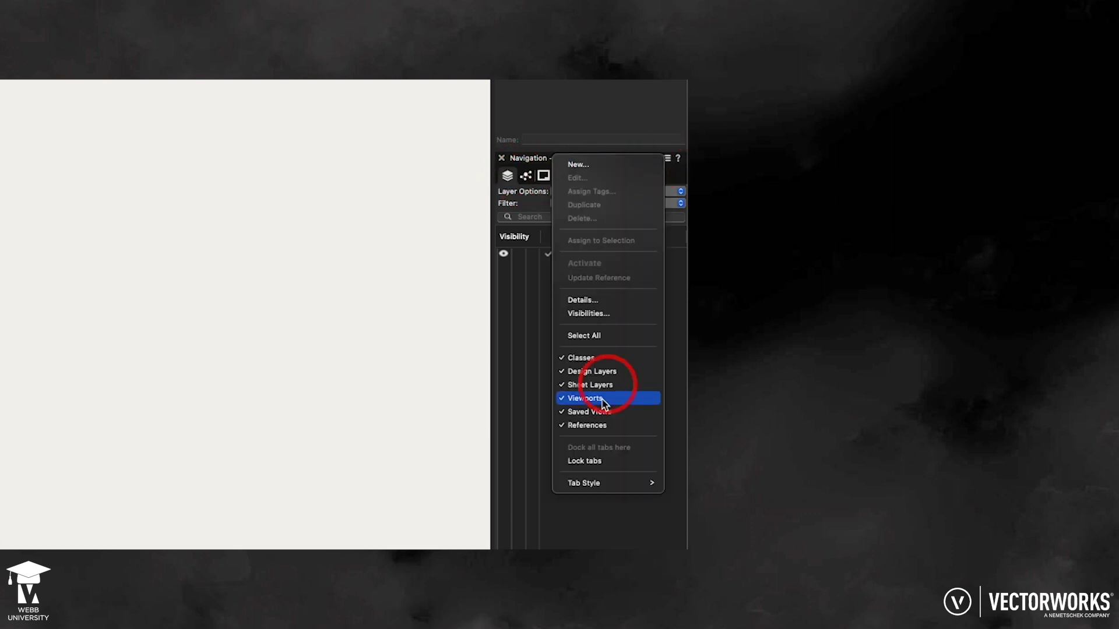
click(609, 463)
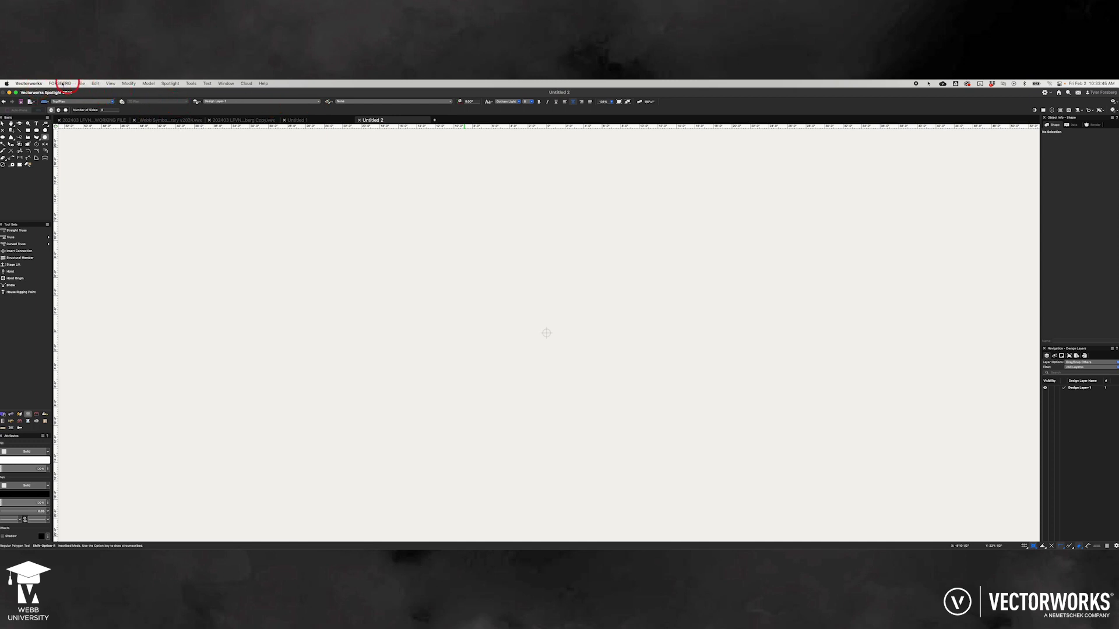
Set the interface control size to Large in the general application preferences.
click(30, 83)
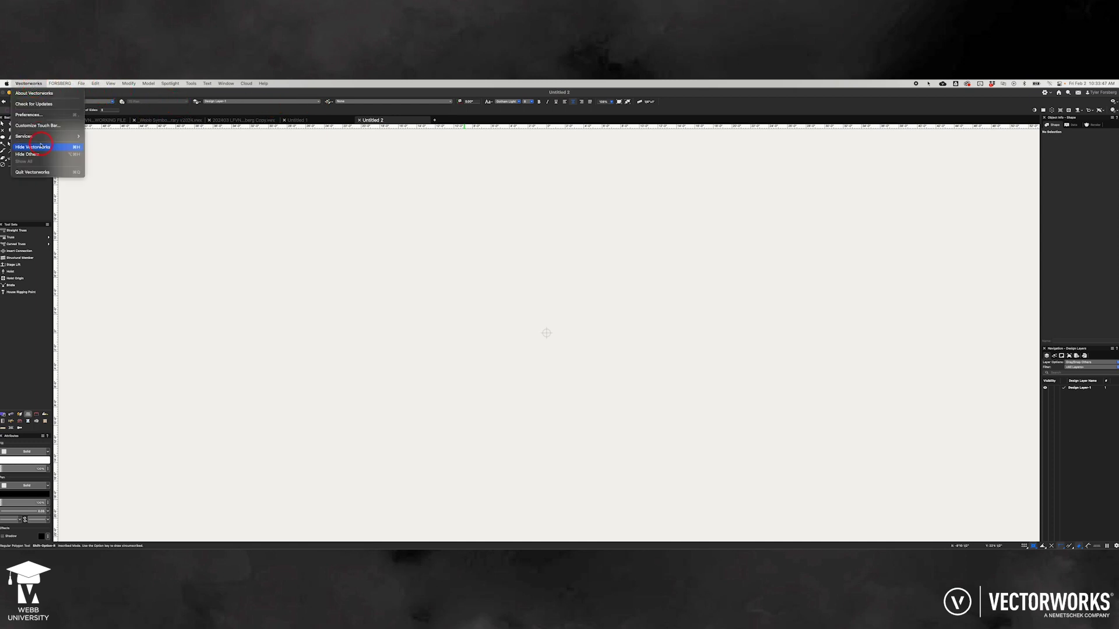
click(29, 115)
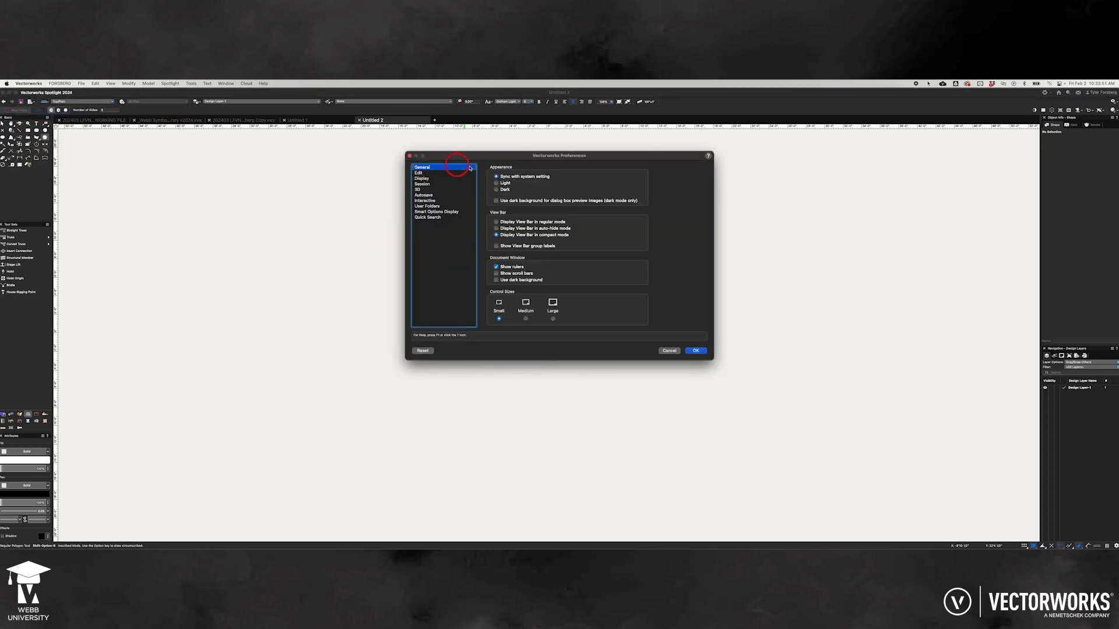
click(550, 319)
click(695, 351)
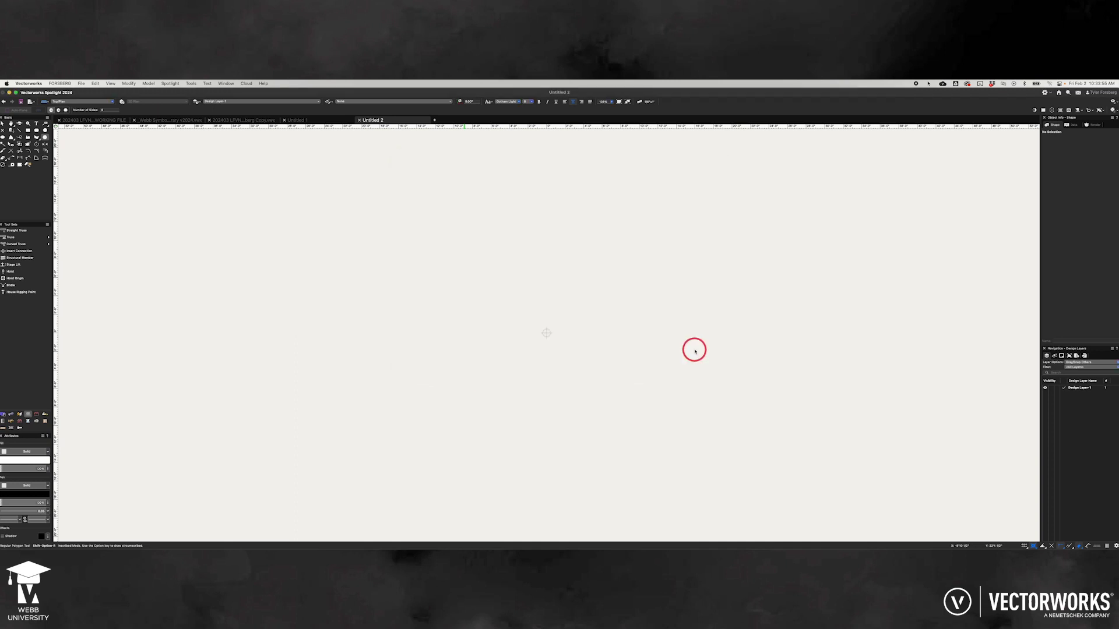